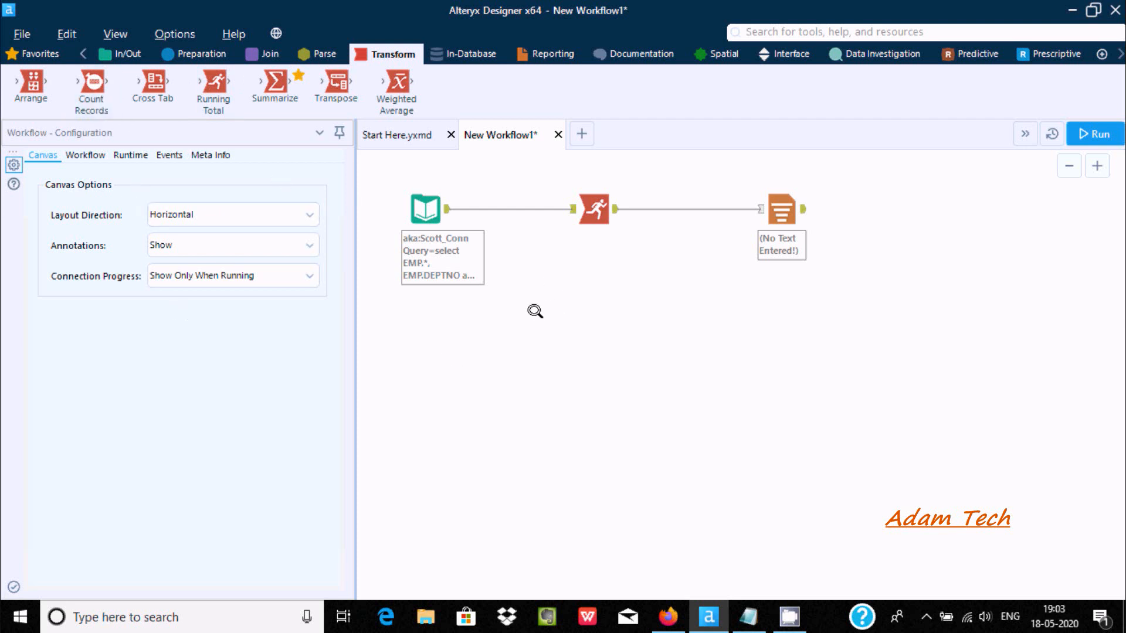
- Add an Input Data tool beneath the existing Scott_Conn input and connect it to the recent aka:Oracle1 connection
{"action": "left_click", "coordinate": [122, 52]}
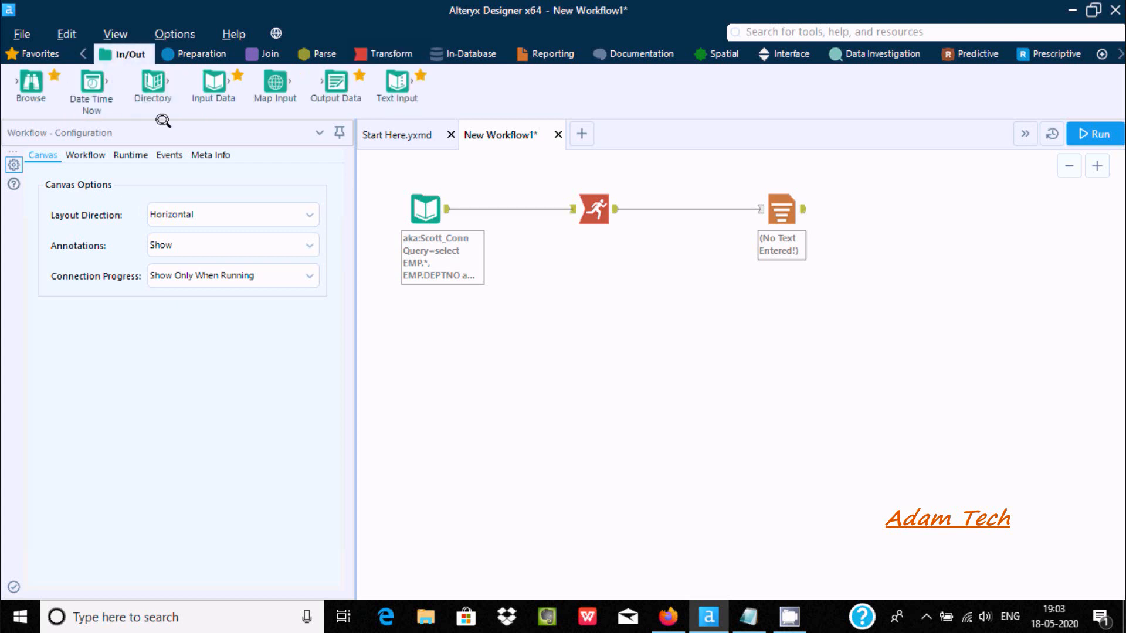
{"action": "left_click_drag", "start_coordinate": [216, 81], "coordinate": [424, 333]}
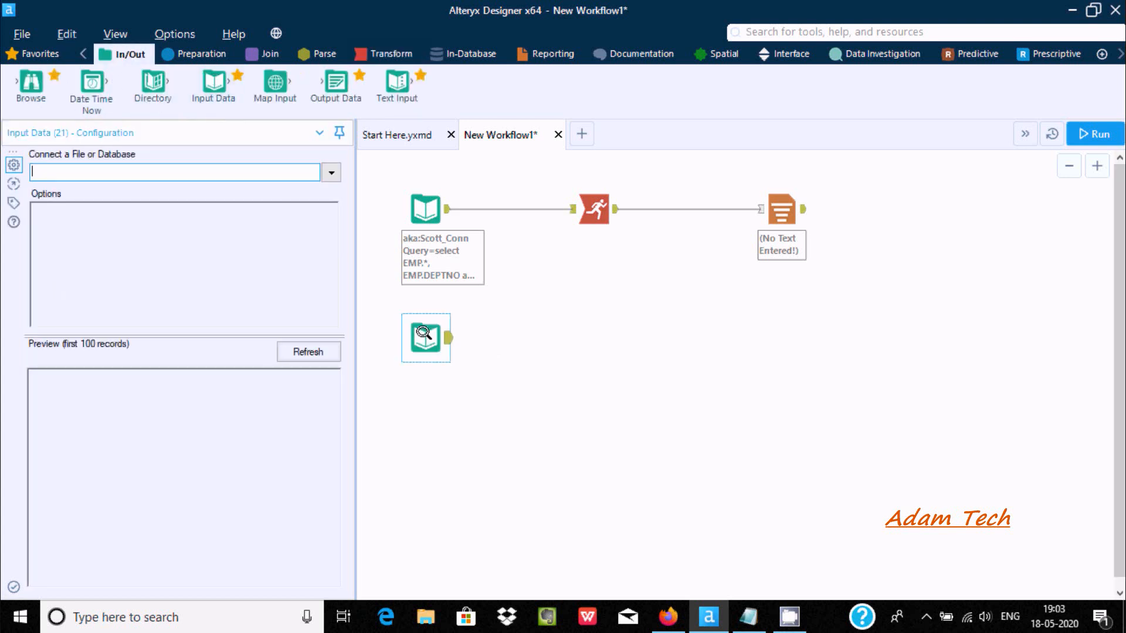
{"action": "left_click", "coordinate": [332, 167]}
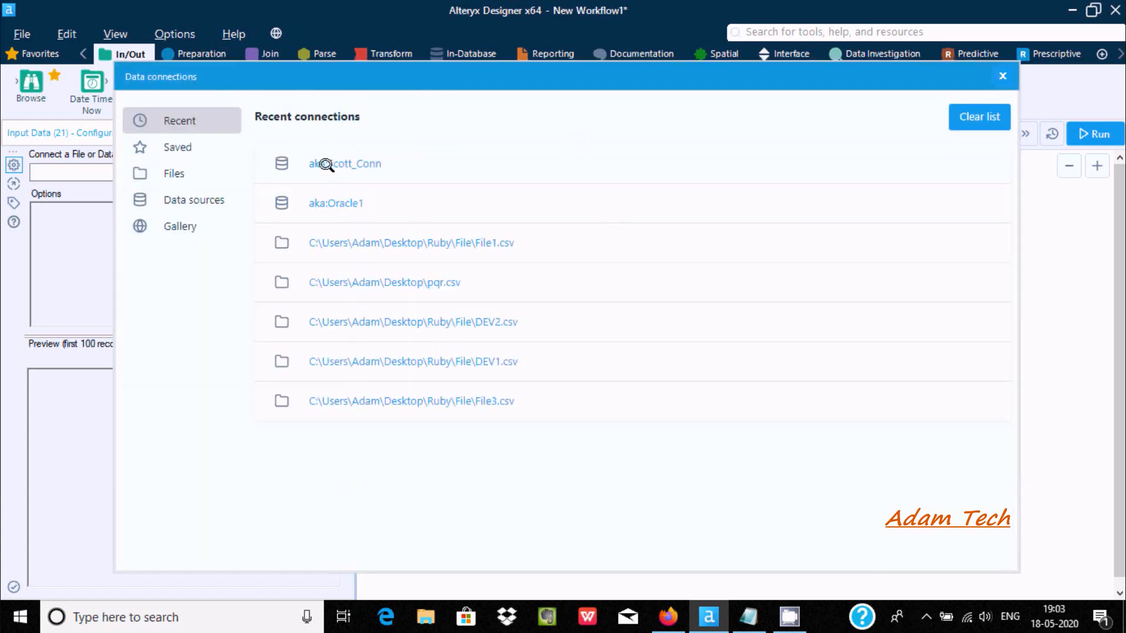
{"action": "left_click", "coordinate": [313, 199]}
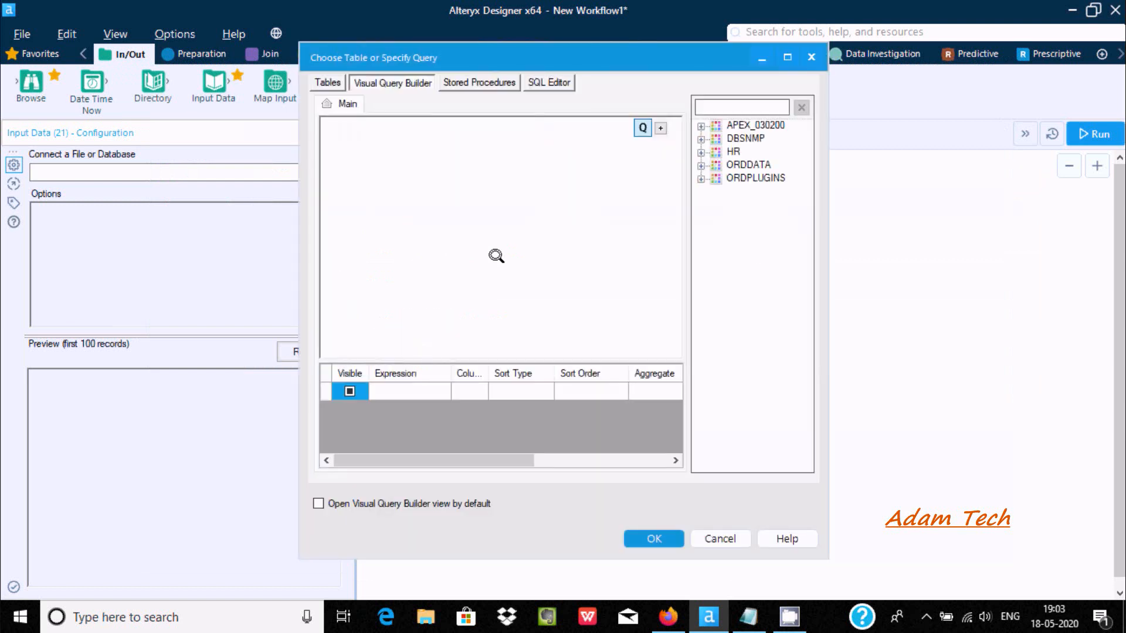
- Build the input query from the HR schema's EMPLOYEES table with all columns (*) selected and accept it
{"action": "double_click", "coordinate": [719, 152]}
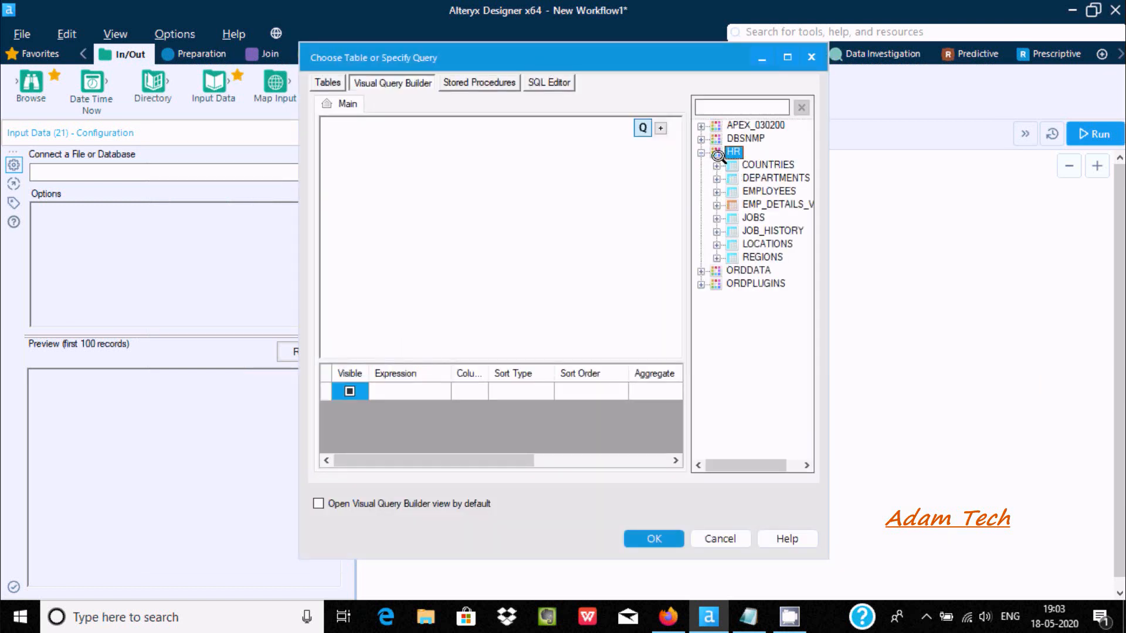
{"action": "double_click", "coordinate": [758, 189]}
{"action": "left_click", "coordinate": [373, 164]}
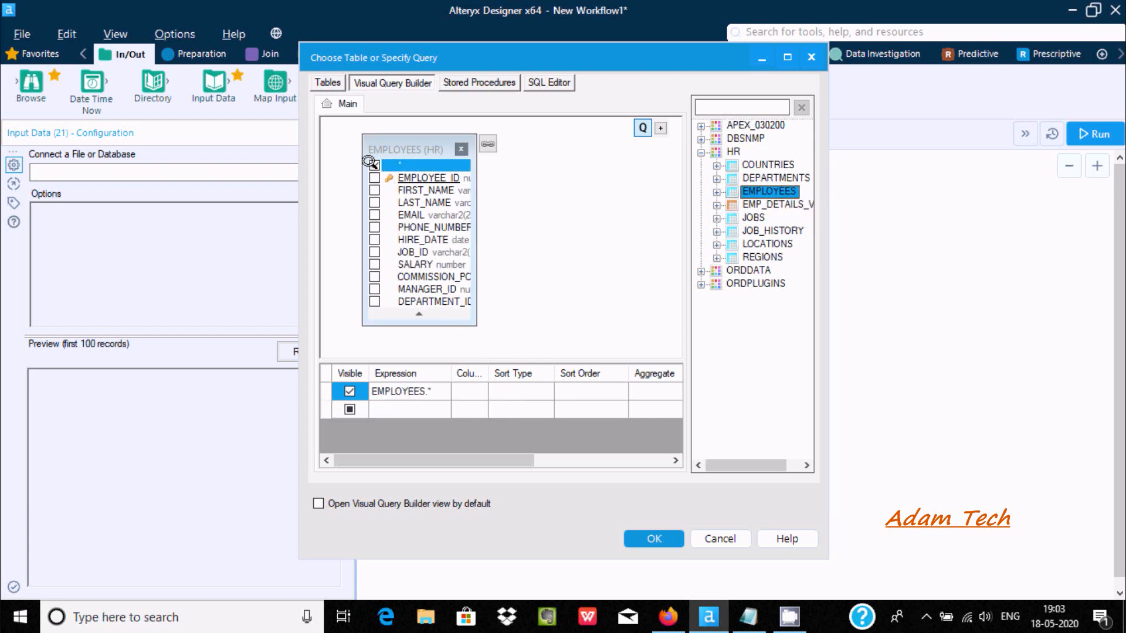
{"action": "left_click", "coordinate": [788, 56]}
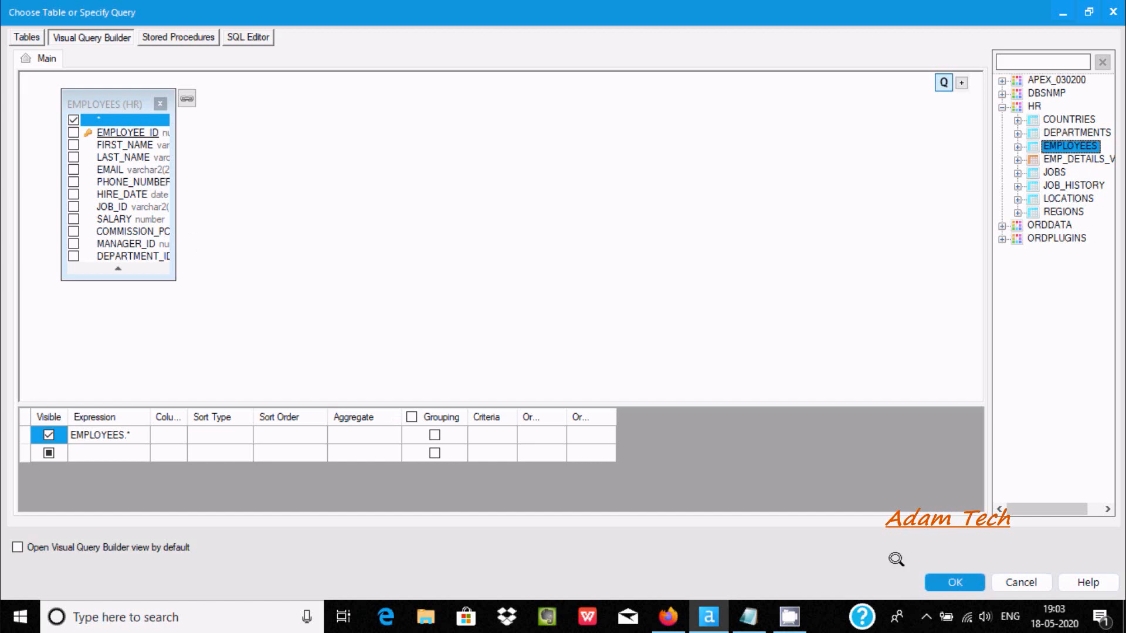
{"action": "left_click", "coordinate": [954, 582]}
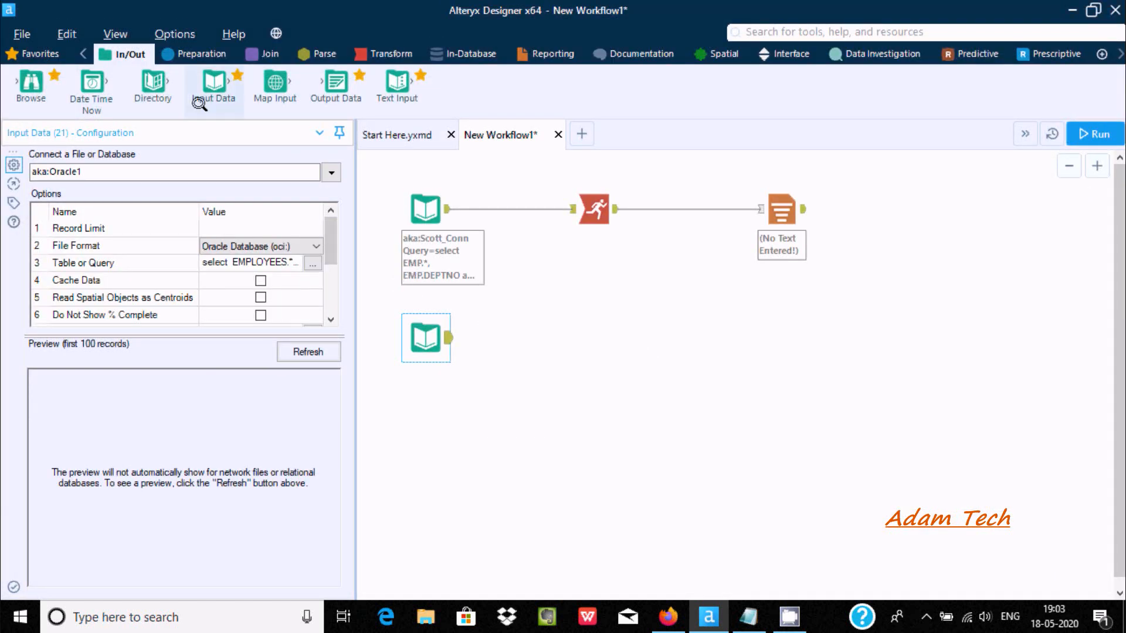
- Place a Count Records tool beside the Oracle1 input and connect the input's output to it
{"action": "left_click", "coordinate": [386, 51]}
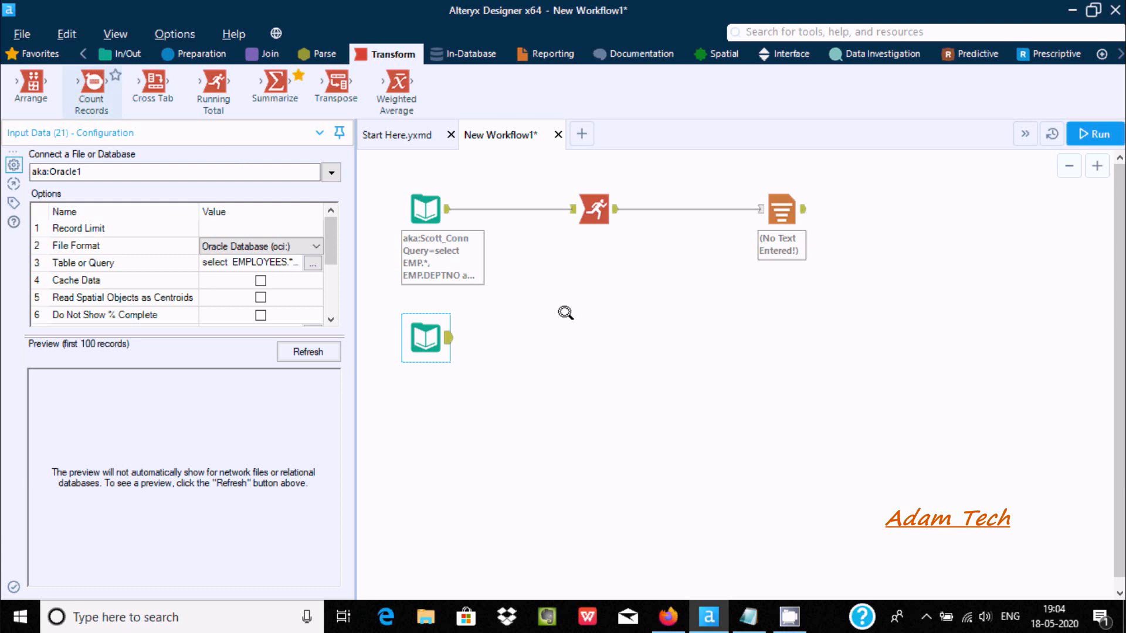
{"action": "left_click_drag", "start_coordinate": [566, 313], "coordinate": [566, 326]}
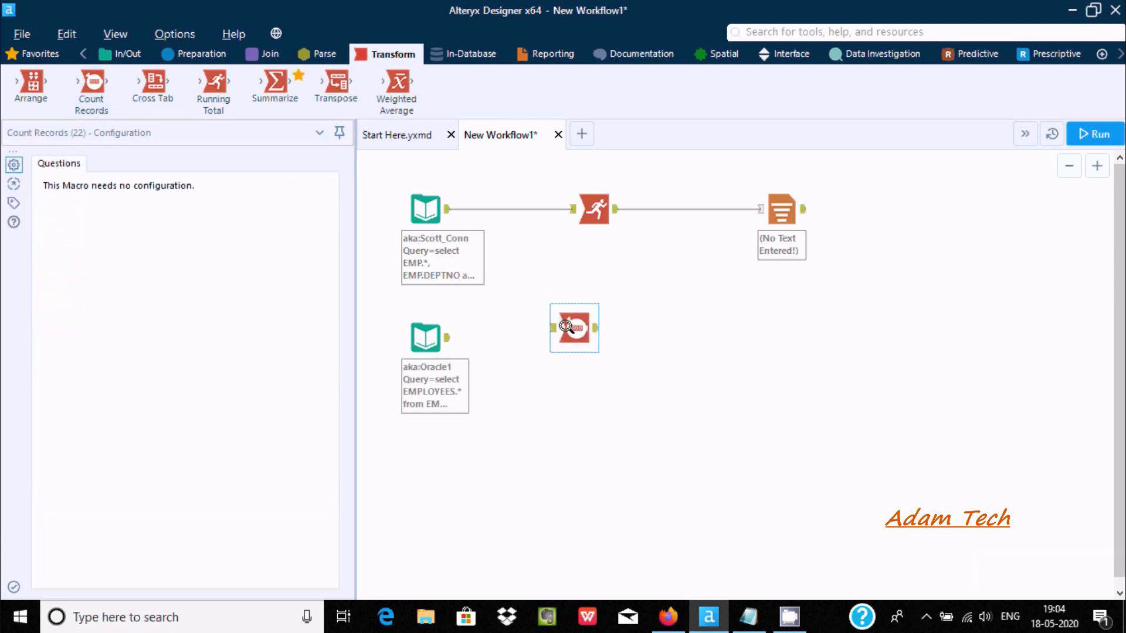
{"action": "left_click_drag", "start_coordinate": [565, 326], "coordinate": [569, 347]}
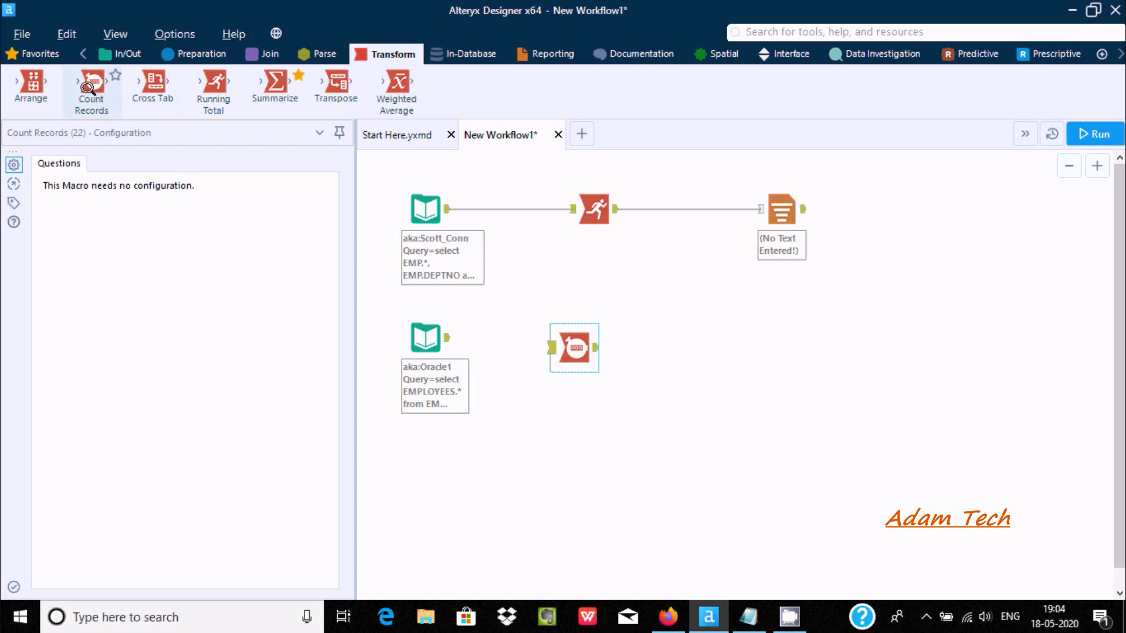
{"action": "mouse_move", "coordinate": [88, 88]}
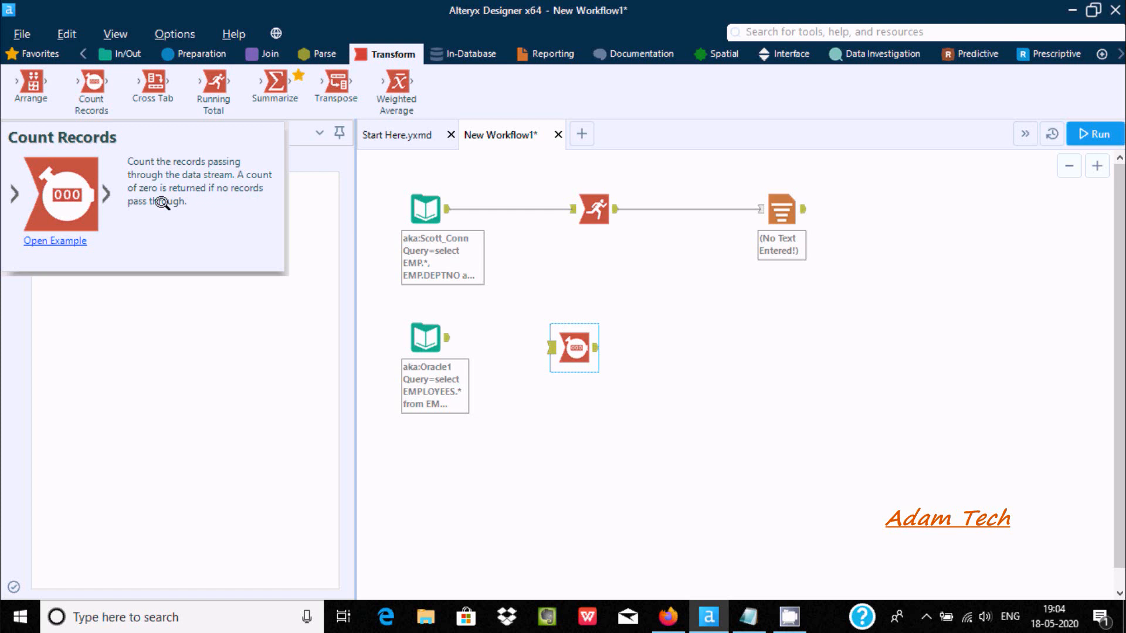
{"action": "left_click", "coordinate": [570, 275]}
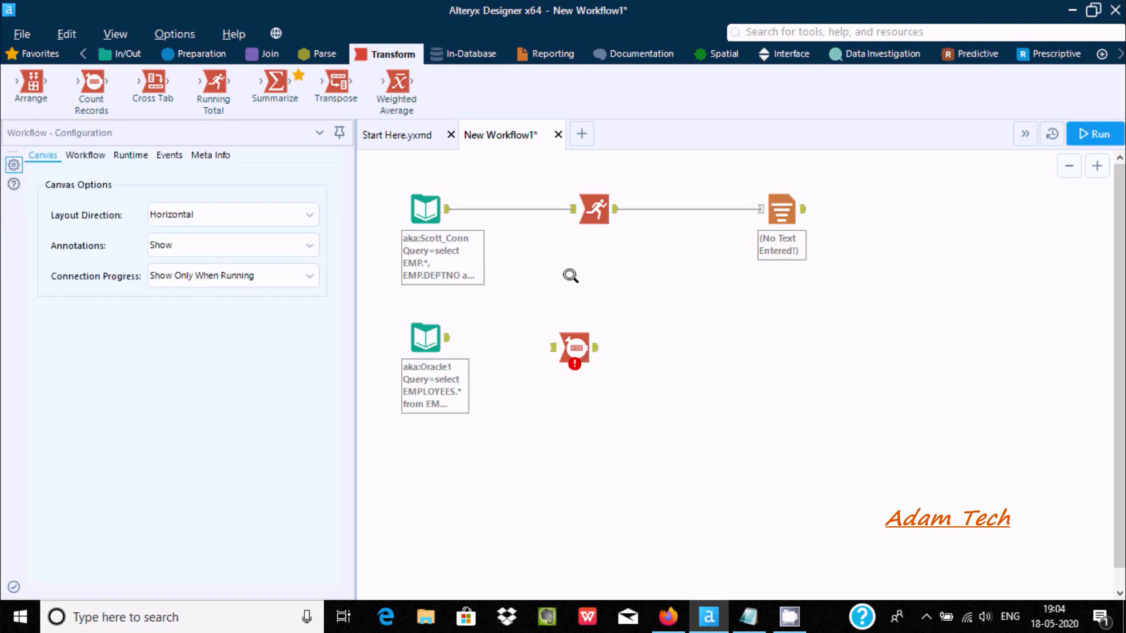
{"action": "left_click_drag", "start_coordinate": [447, 338], "coordinate": [553, 348]}
- Add a Report Text tool after Count Records, connect the two, and hide the Results window
{"action": "left_click", "coordinate": [551, 54]}
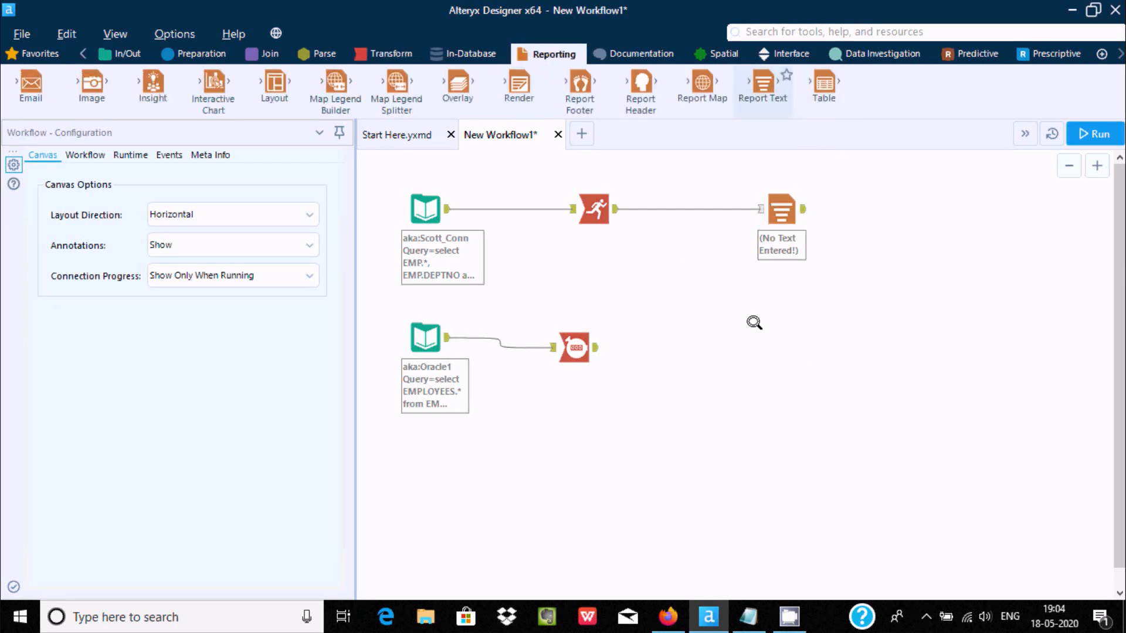
{"action": "left_click_drag", "start_coordinate": [746, 319], "coordinate": [751, 326]}
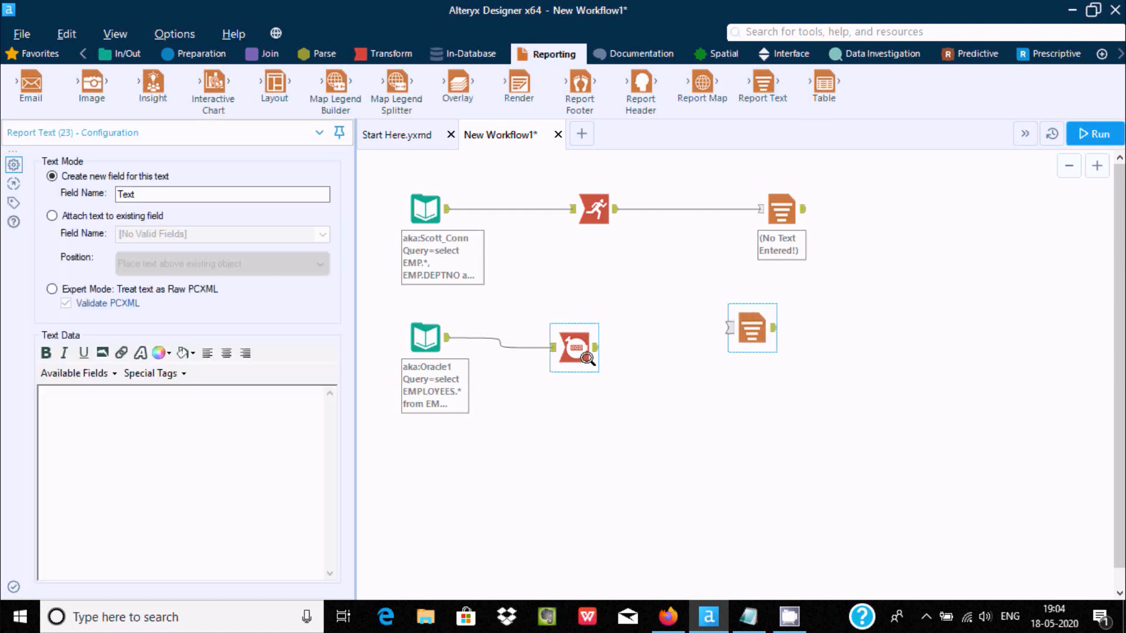
{"action": "left_click_drag", "start_coordinate": [597, 347], "coordinate": [728, 328]}
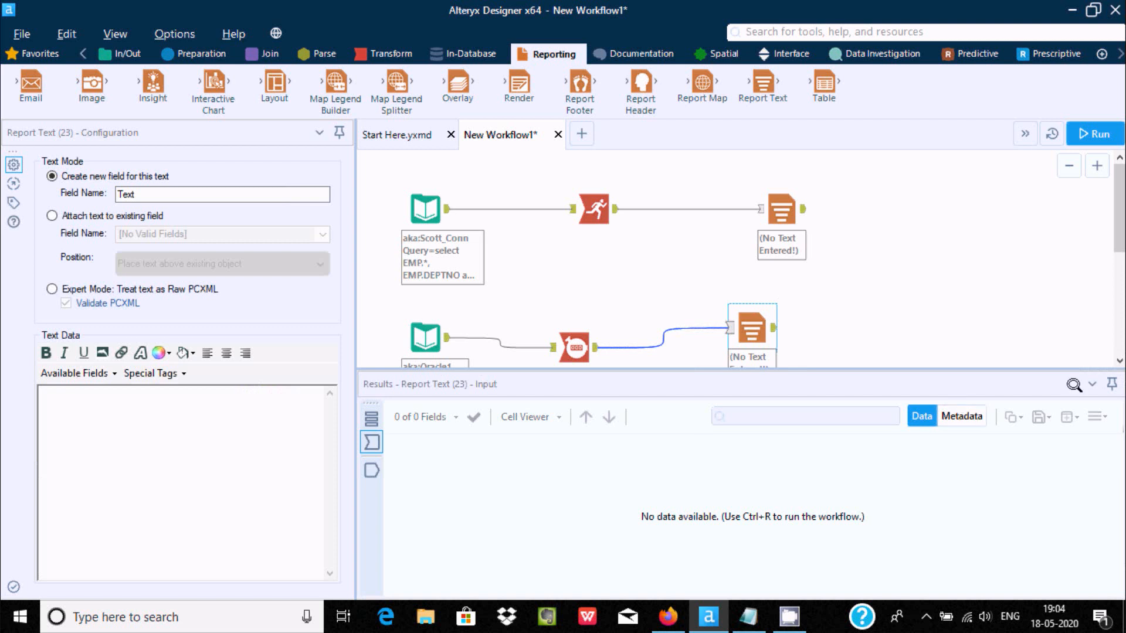
{"action": "left_click", "coordinate": [1087, 383]}
{"action": "left_click", "coordinate": [1018, 479]}
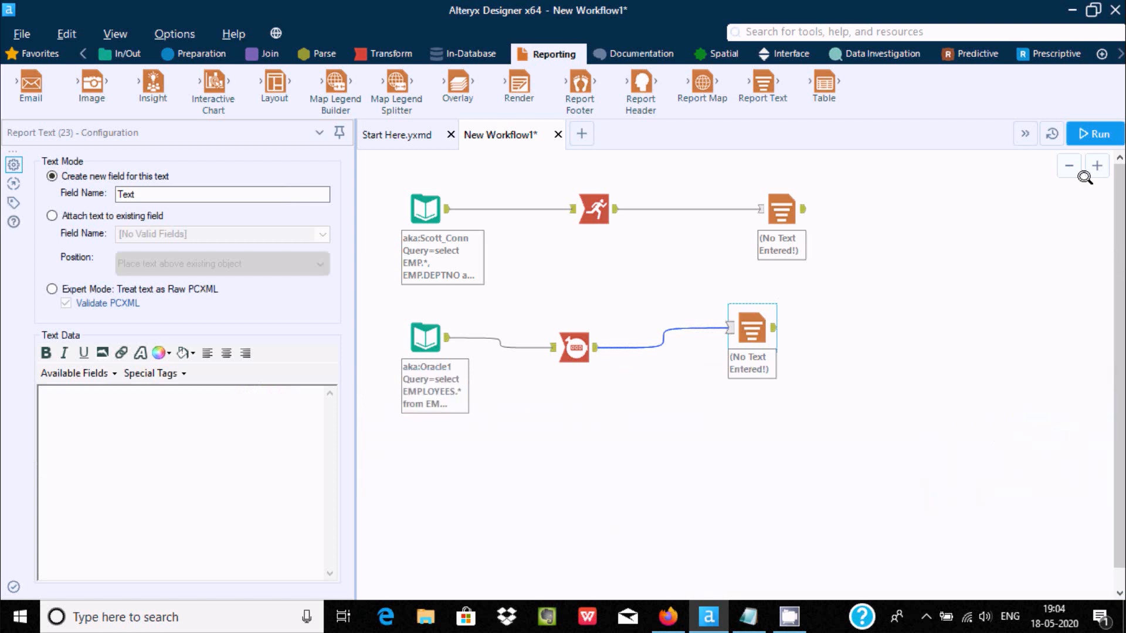
- Run the workflow and inspect the EMPLOYEES records entering Count Records and the count passed to Report Text
{"action": "left_click", "coordinate": [1088, 134]}
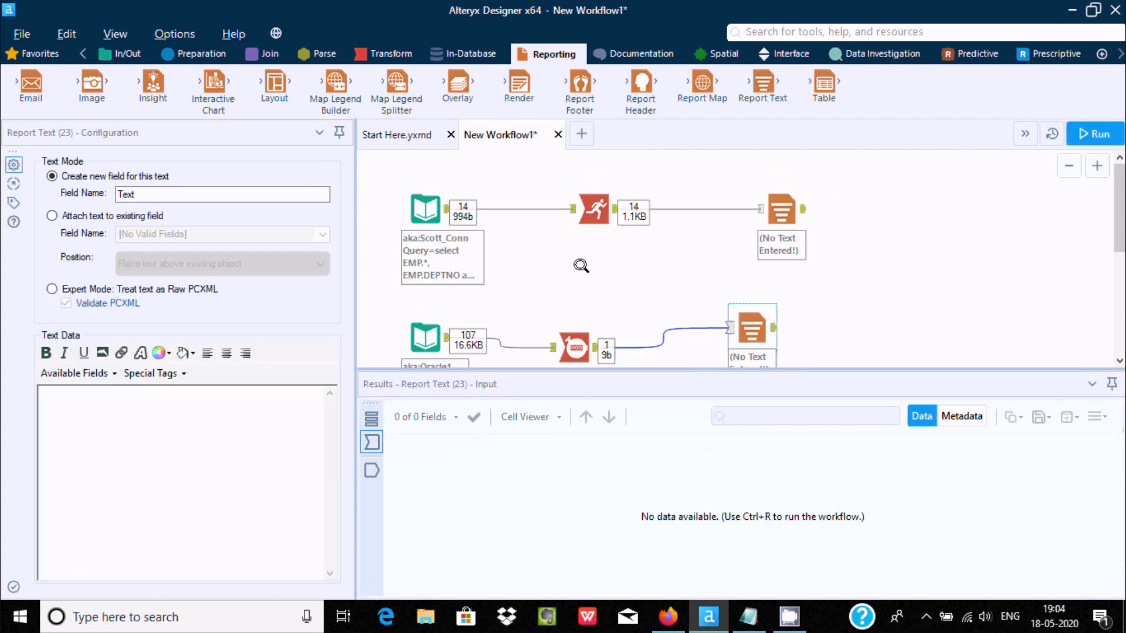
{"action": "left_click_drag", "start_coordinate": [1119, 214], "coordinate": [1106, 232]}
{"action": "left_click", "coordinate": [572, 300]}
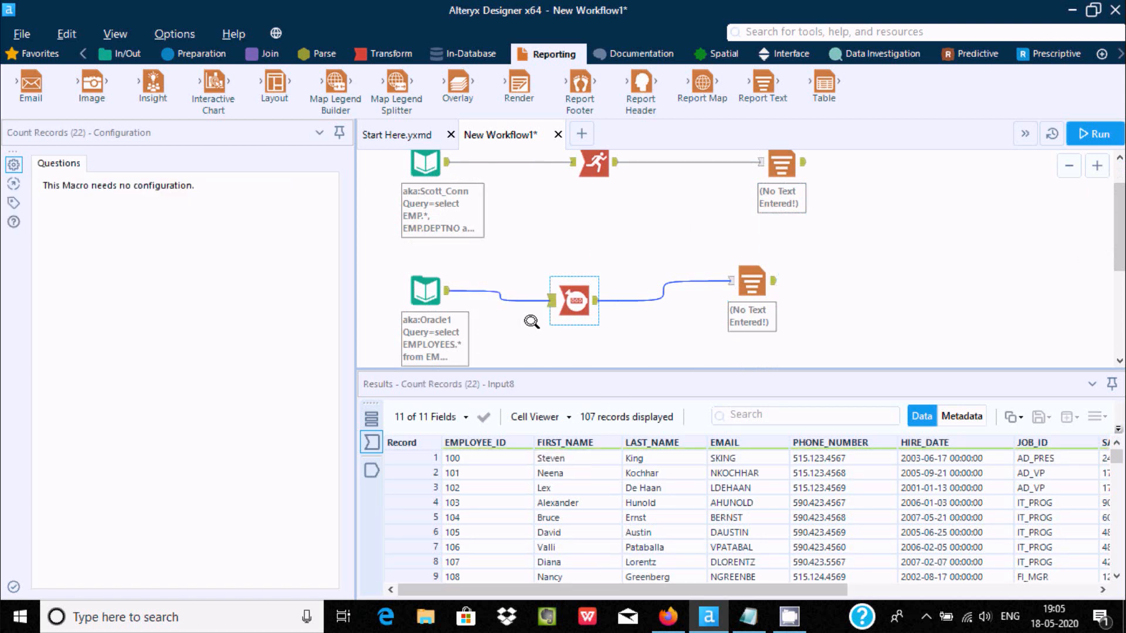
{"action": "left_click_drag", "start_coordinate": [522, 588], "coordinate": [769, 588]}
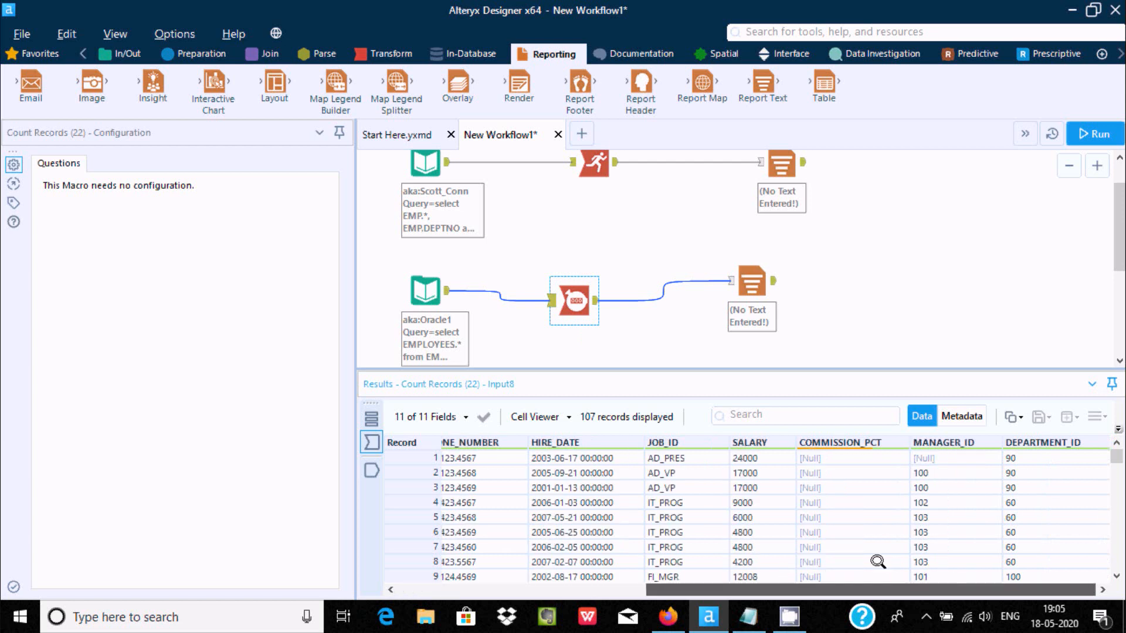
{"action": "left_click_drag", "start_coordinate": [878, 562], "coordinate": [586, 554]}
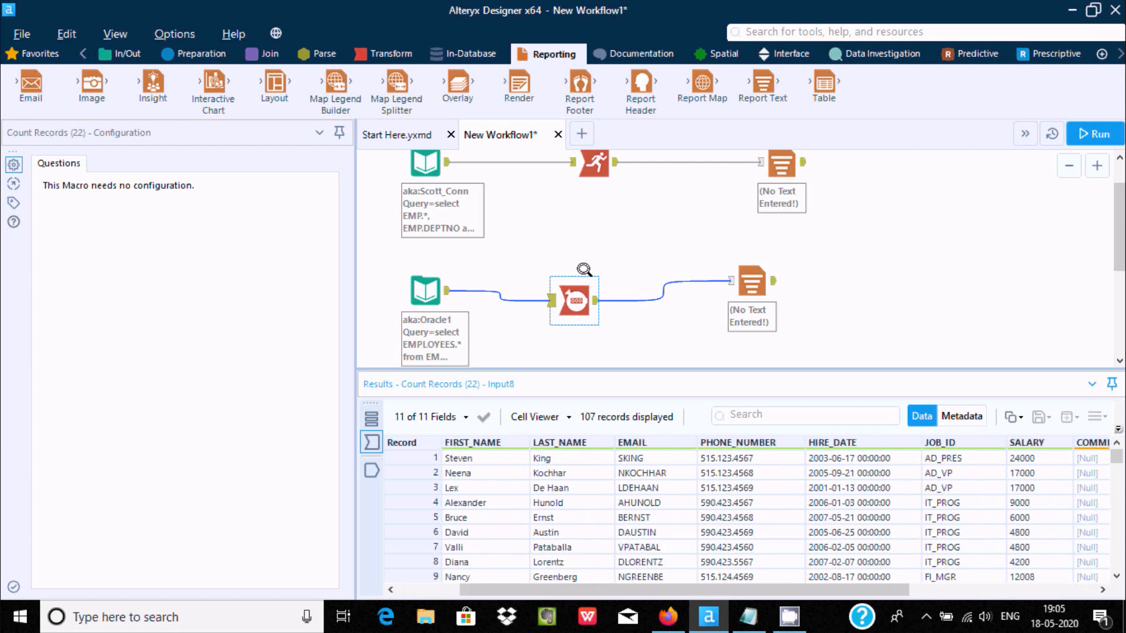
{"action": "left_click", "coordinate": [742, 271]}
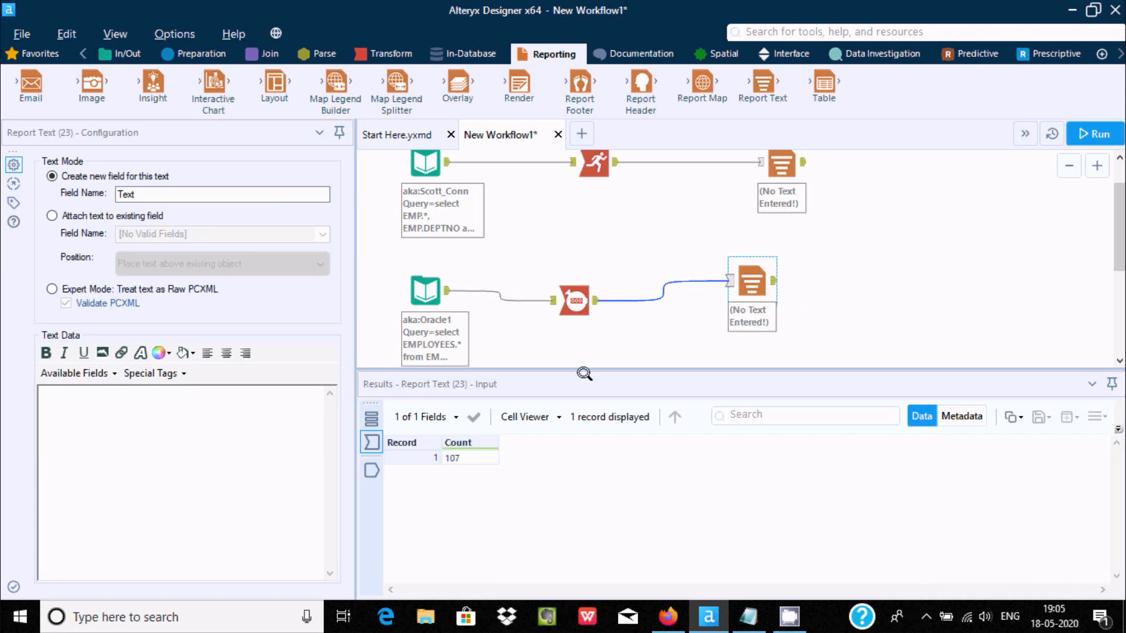
{"action": "left_click", "coordinate": [425, 290]}
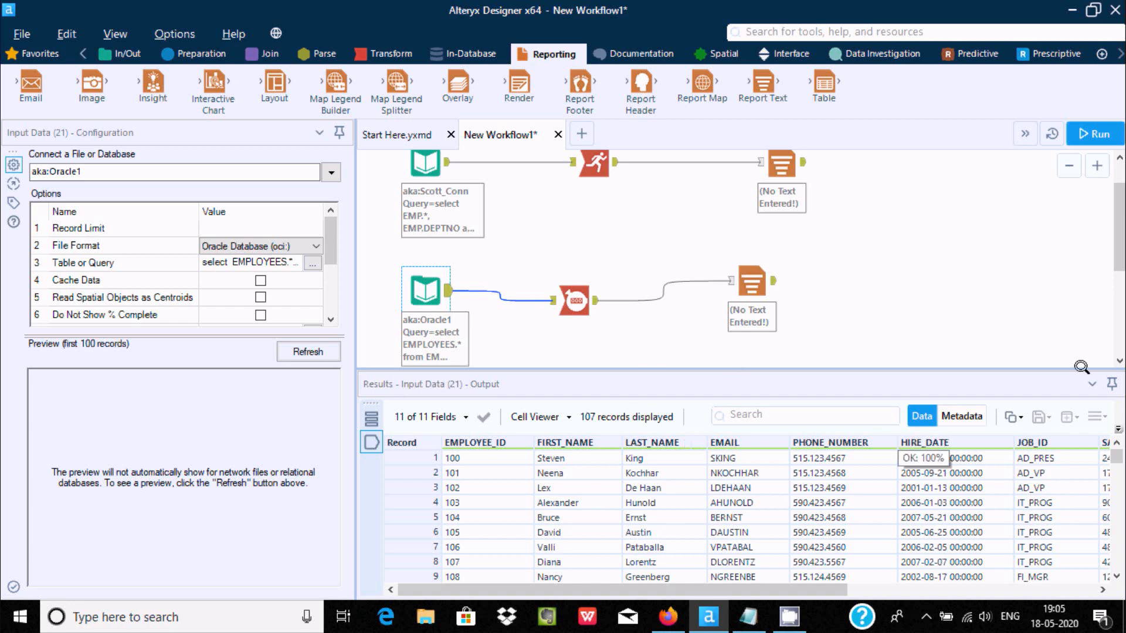
- Add another Input Data tool below the Oracle1 input and load the recent file File1.csv into it
{"action": "left_click_drag", "start_coordinate": [1119, 195], "coordinate": [1119, 221]}
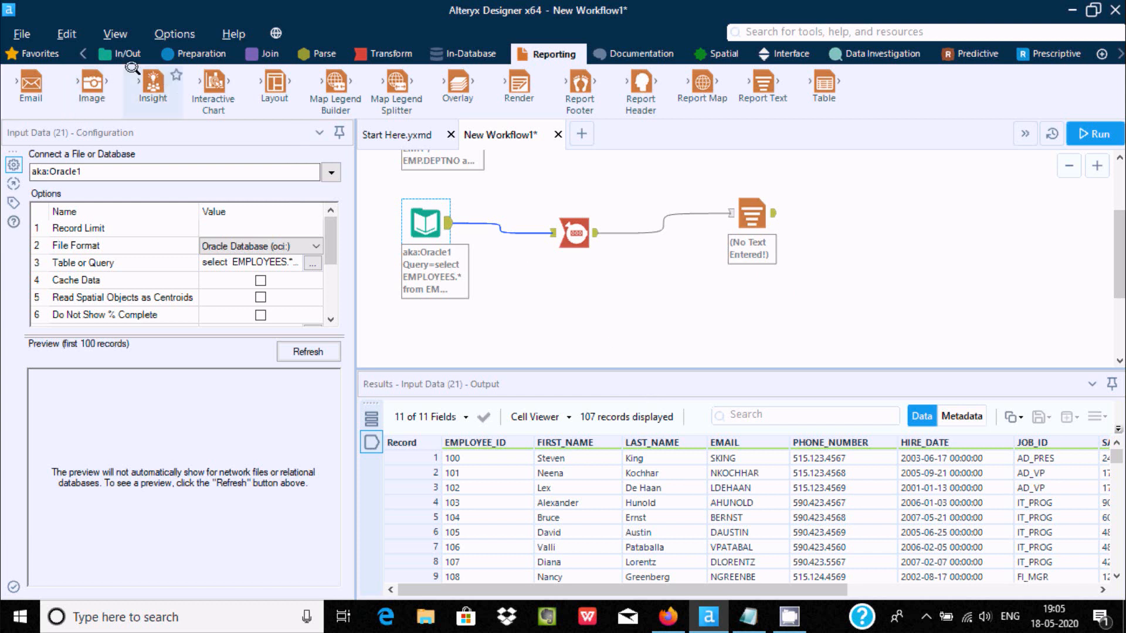
{"action": "left_click", "coordinate": [116, 53]}
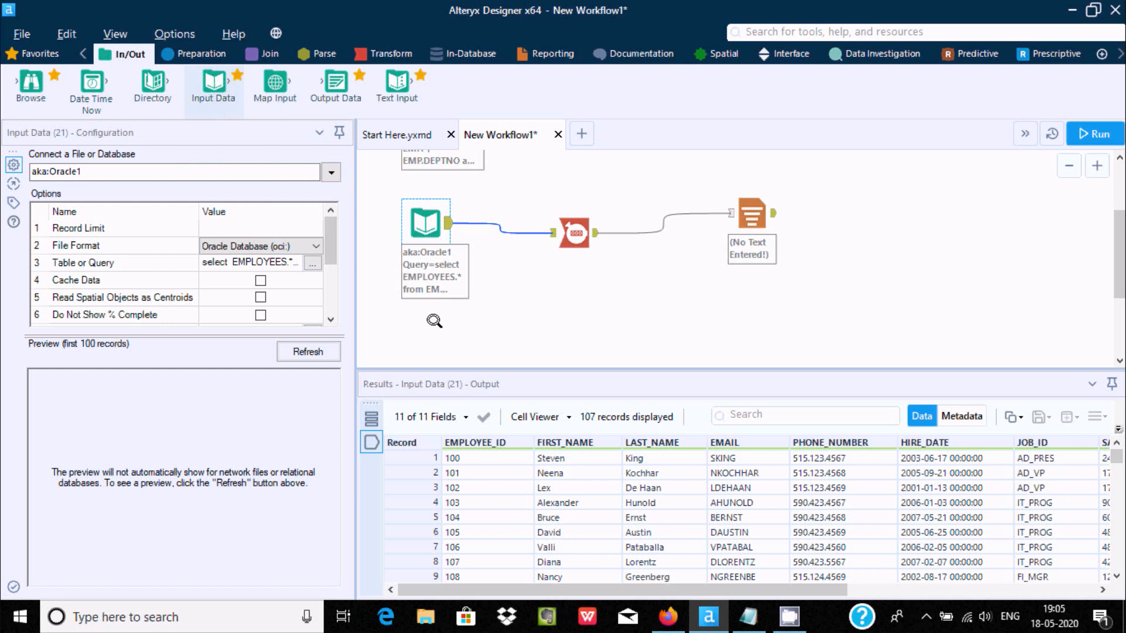
{"action": "left_click_drag", "start_coordinate": [434, 321], "coordinate": [409, 305]}
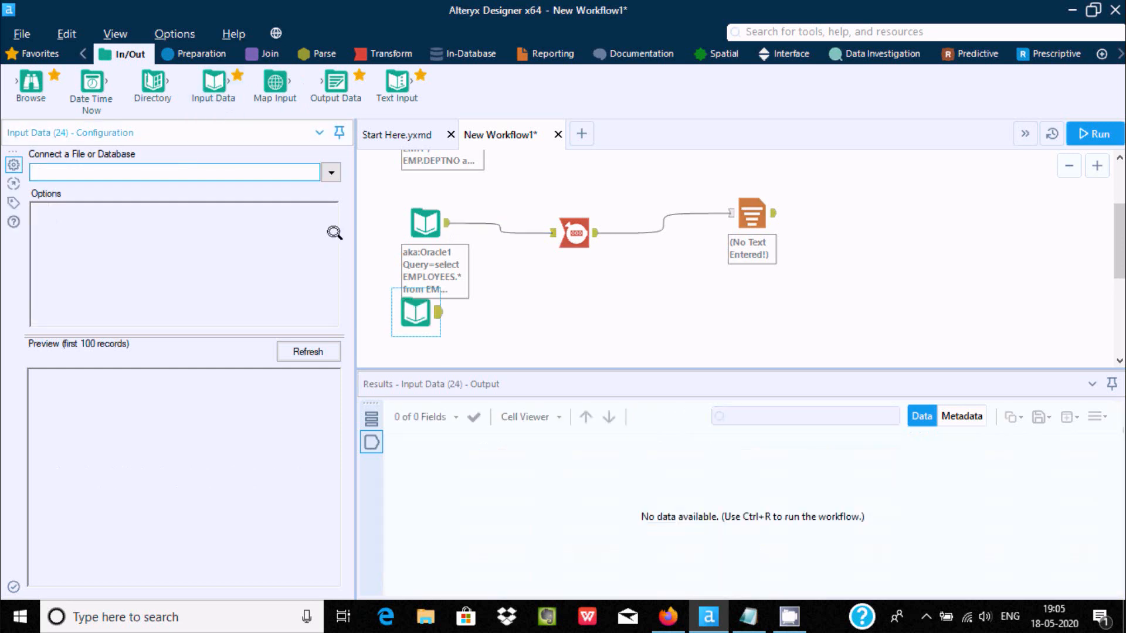
{"action": "left_click", "coordinate": [329, 171]}
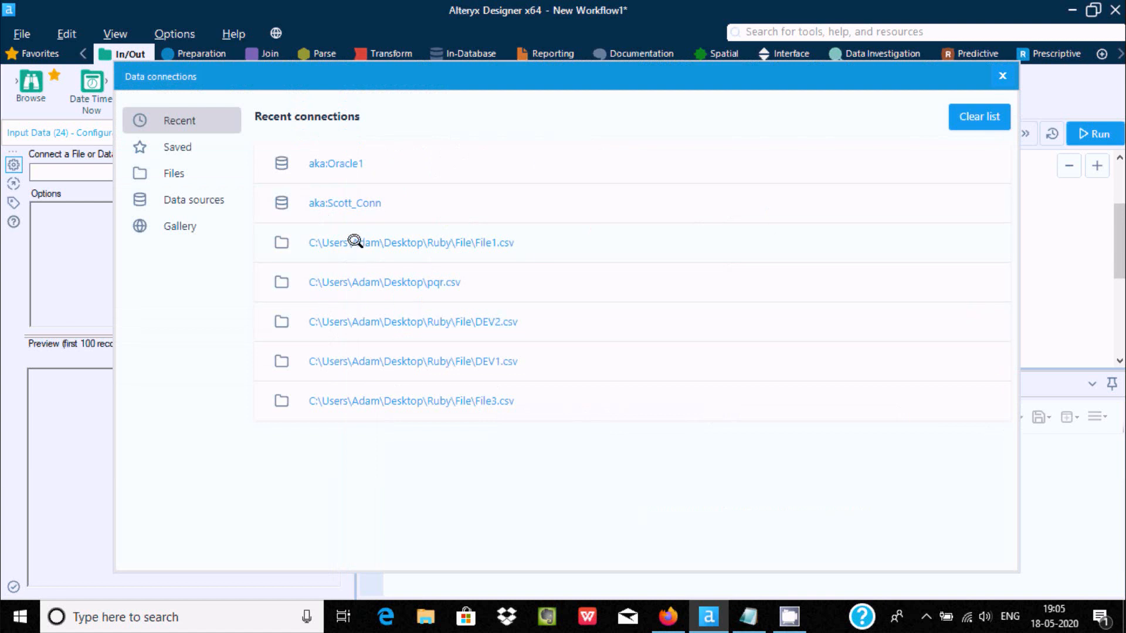
{"action": "left_click", "coordinate": [354, 242]}
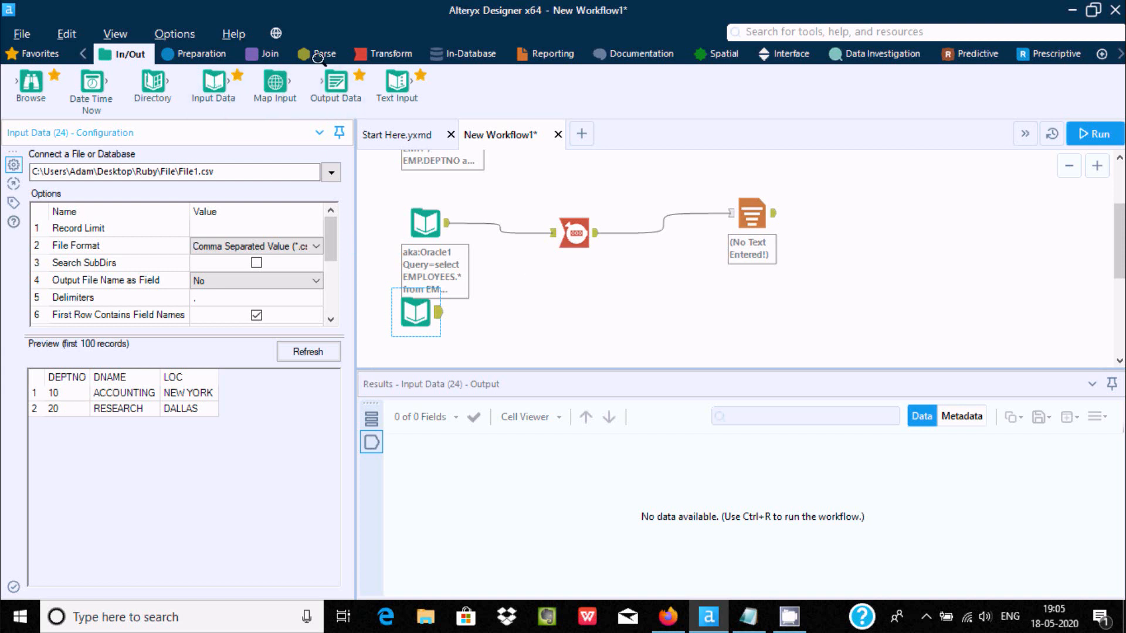
- Place a second Count Records tool beside the File1.csv input and connect them
{"action": "left_click", "coordinate": [367, 51]}
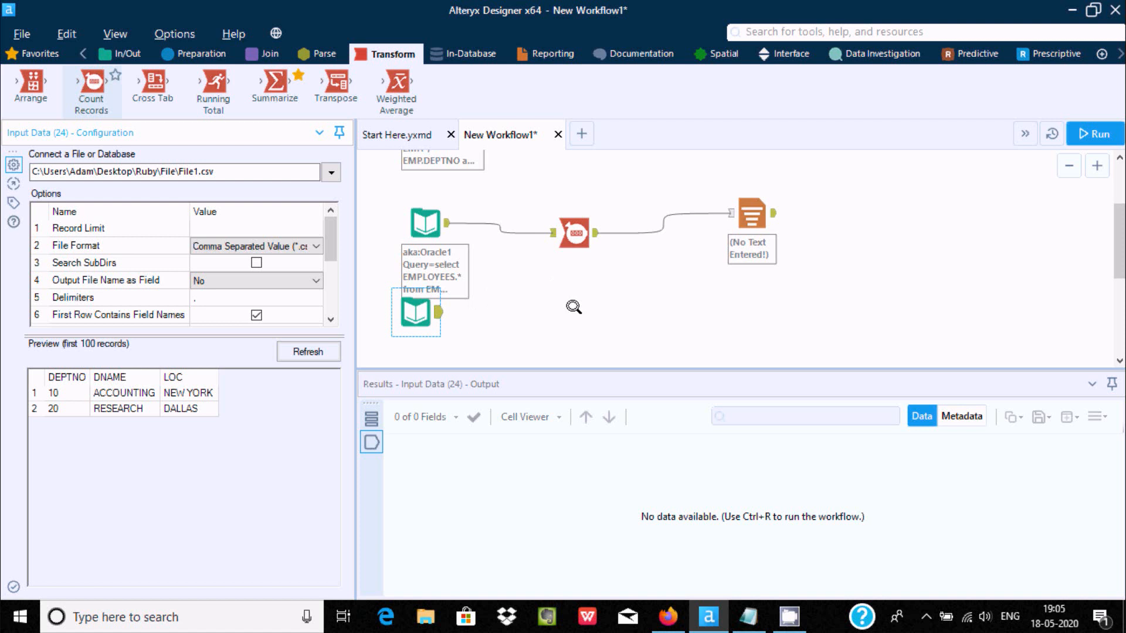
{"action": "left_click_drag", "start_coordinate": [574, 307], "coordinate": [573, 308]}
{"action": "left_click_drag", "start_coordinate": [436, 309], "coordinate": [541, 310]}
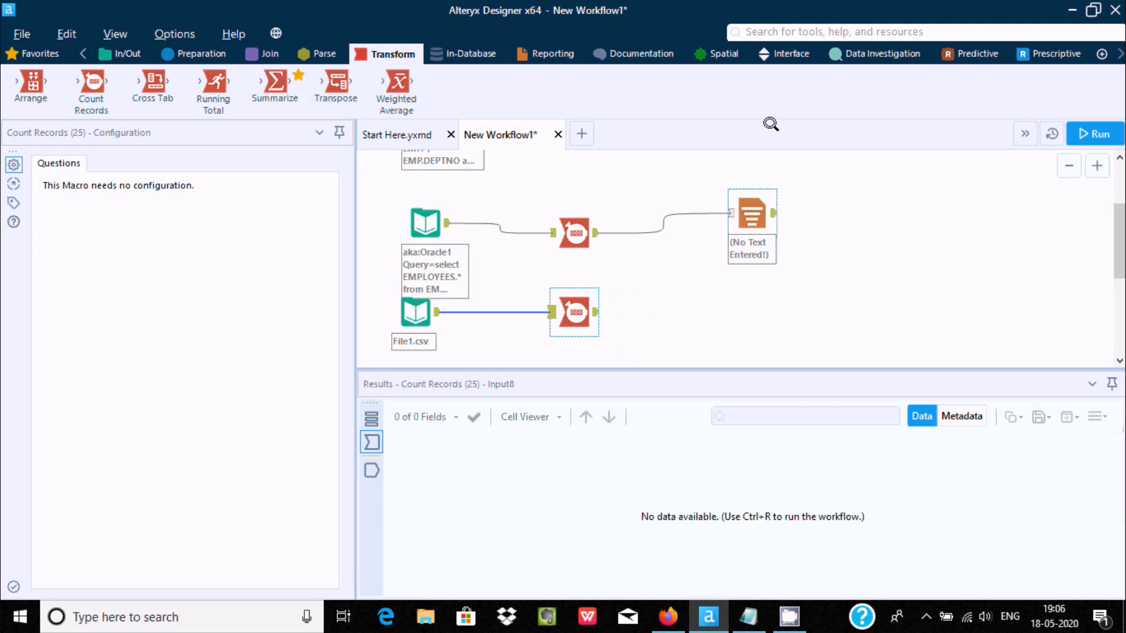
- Add a Report Text tool to the File1.csv branch and connect the Count Records output to it
{"action": "left_click", "coordinate": [530, 45]}
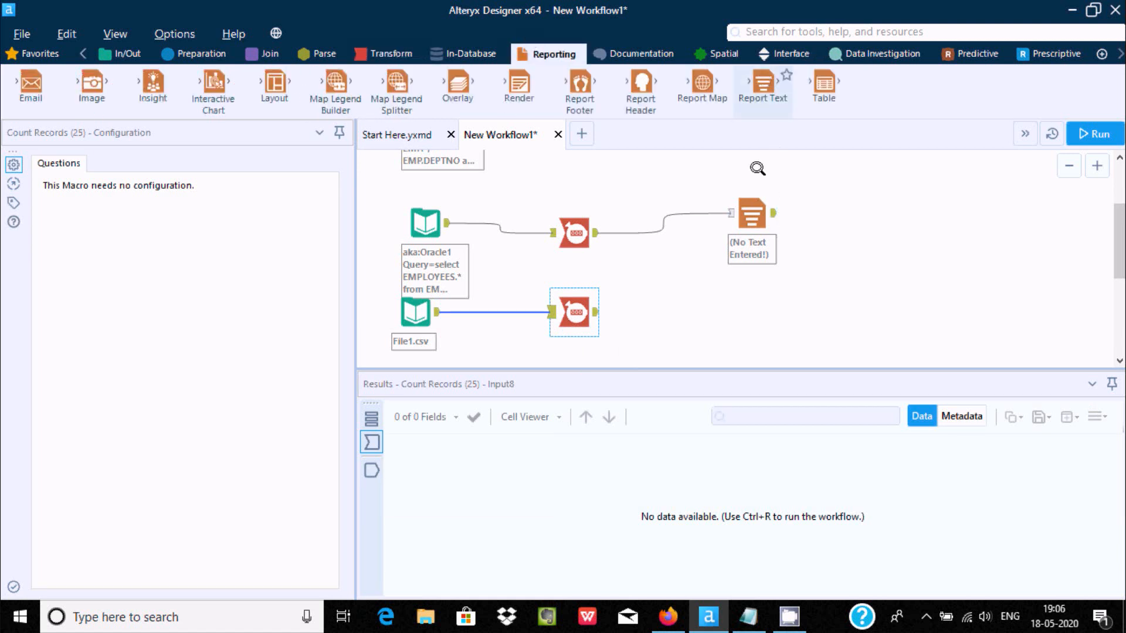
{"action": "left_click_drag", "start_coordinate": [757, 168], "coordinate": [741, 301]}
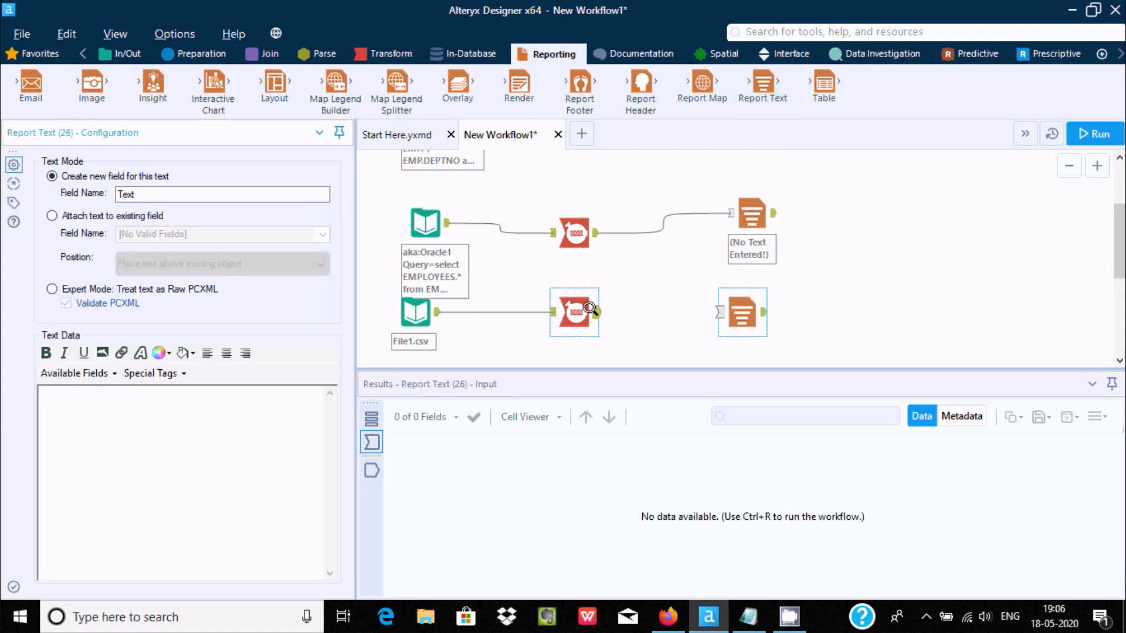
{"action": "left_click_drag", "start_coordinate": [589, 308], "coordinate": [711, 311]}
- Rerun the workflow and inspect the File1.csv records entering Count Records and the resulting count at its Report Text tool
{"action": "left_click", "coordinate": [1086, 129]}
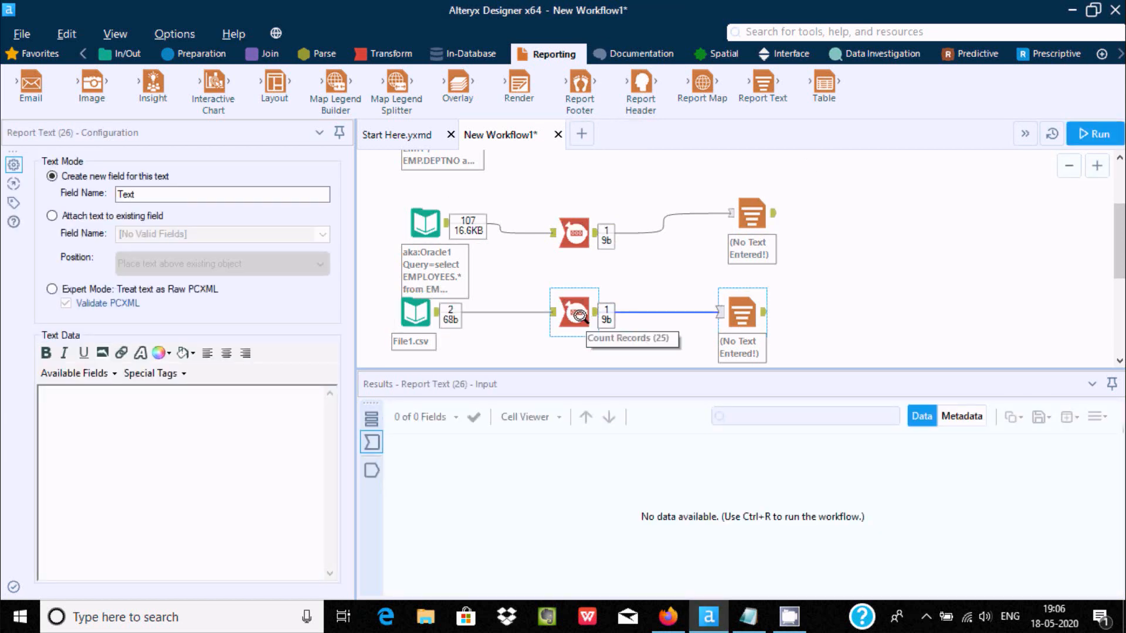
{"action": "scroll", "coordinate": [637, 228], "scroll_direction": "down", "scroll_amount": 2}
{"action": "scroll", "coordinate": [638, 228], "scroll_direction": "up", "scroll_amount": 1}
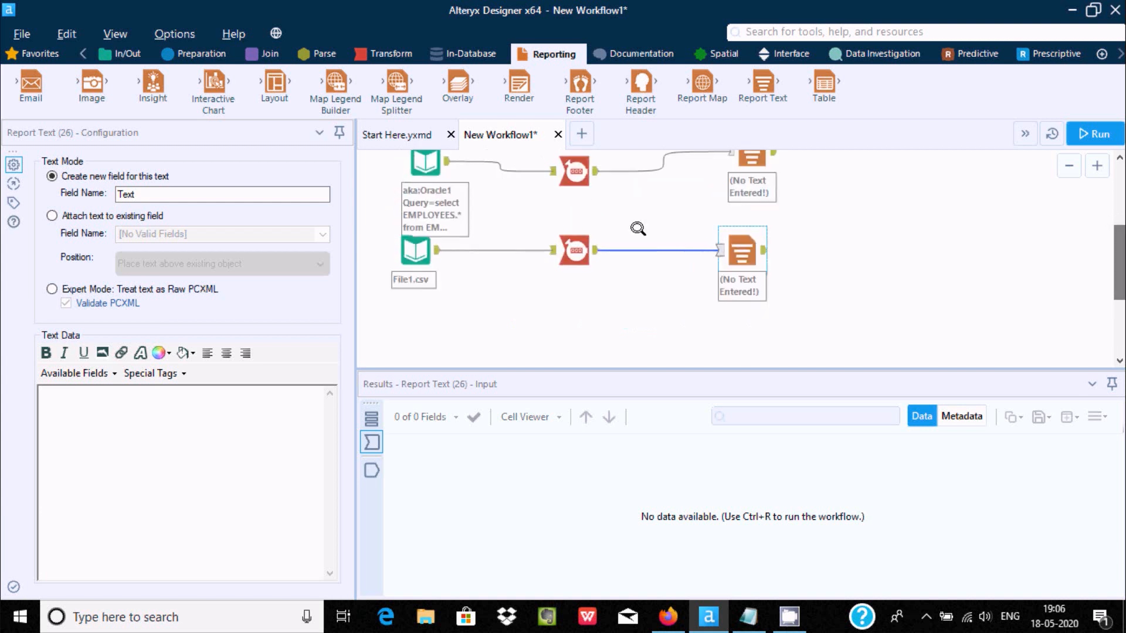
{"action": "left_click", "coordinate": [576, 249]}
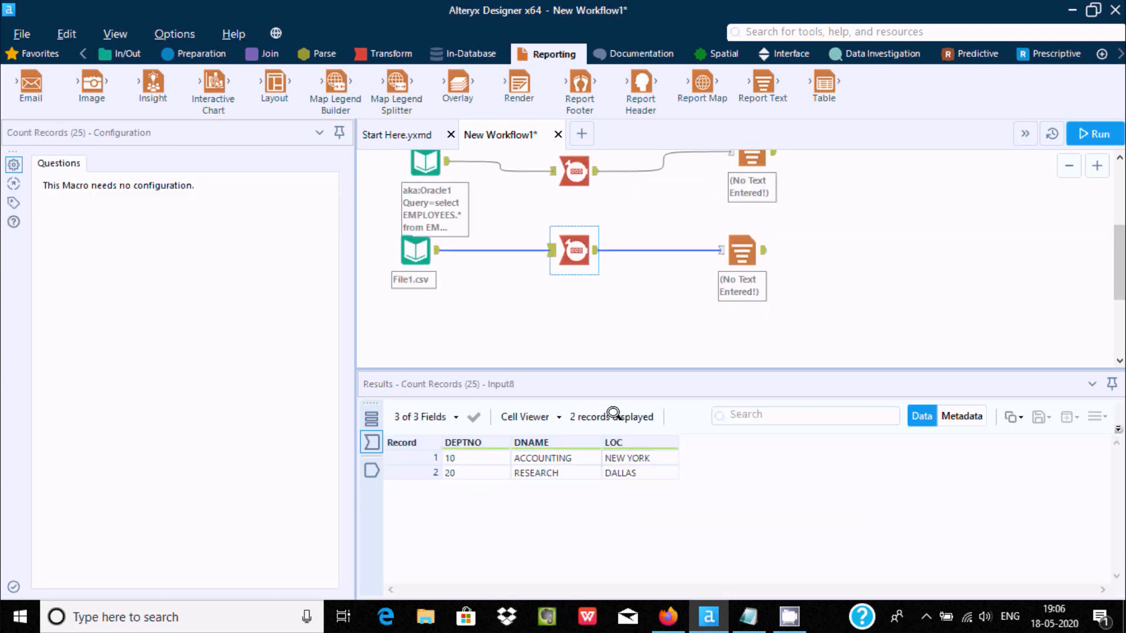
{"action": "left_click", "coordinate": [742, 250]}
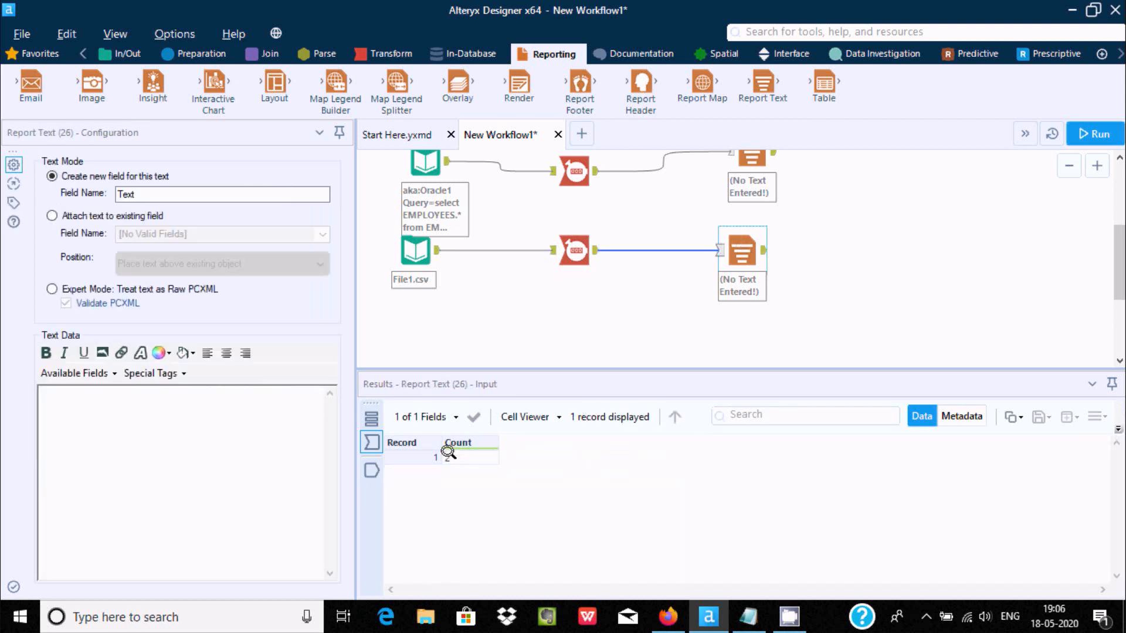
{"action": "left_click_drag", "start_coordinate": [1119, 262], "coordinate": [1111, 134]}
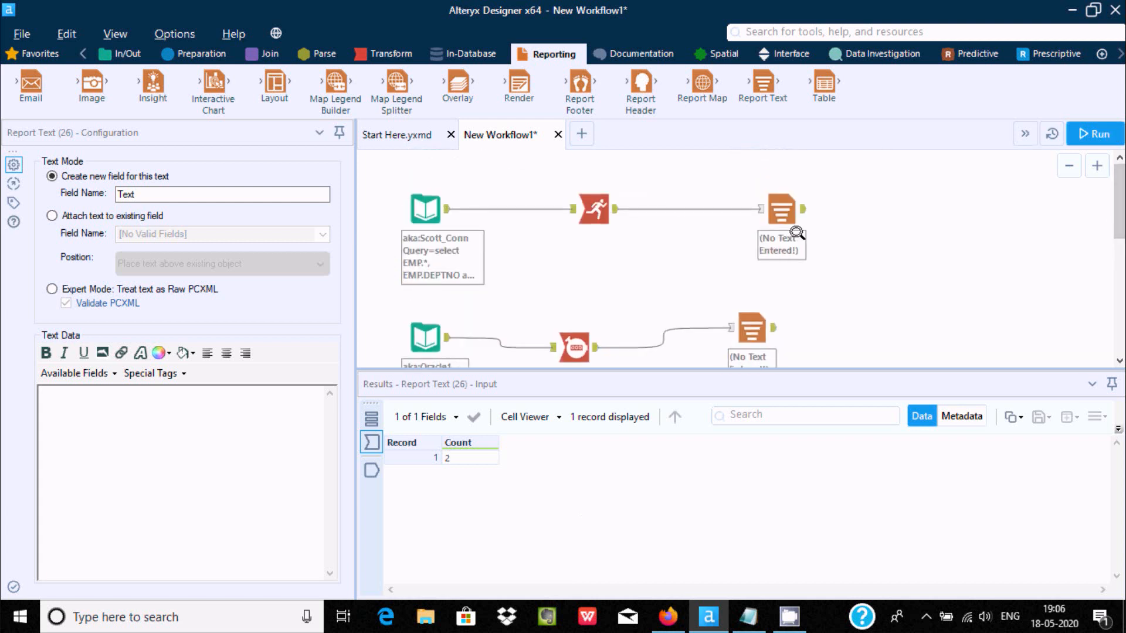
{"action": "left_click_drag", "start_coordinate": [1110, 188], "coordinate": [1104, 240]}
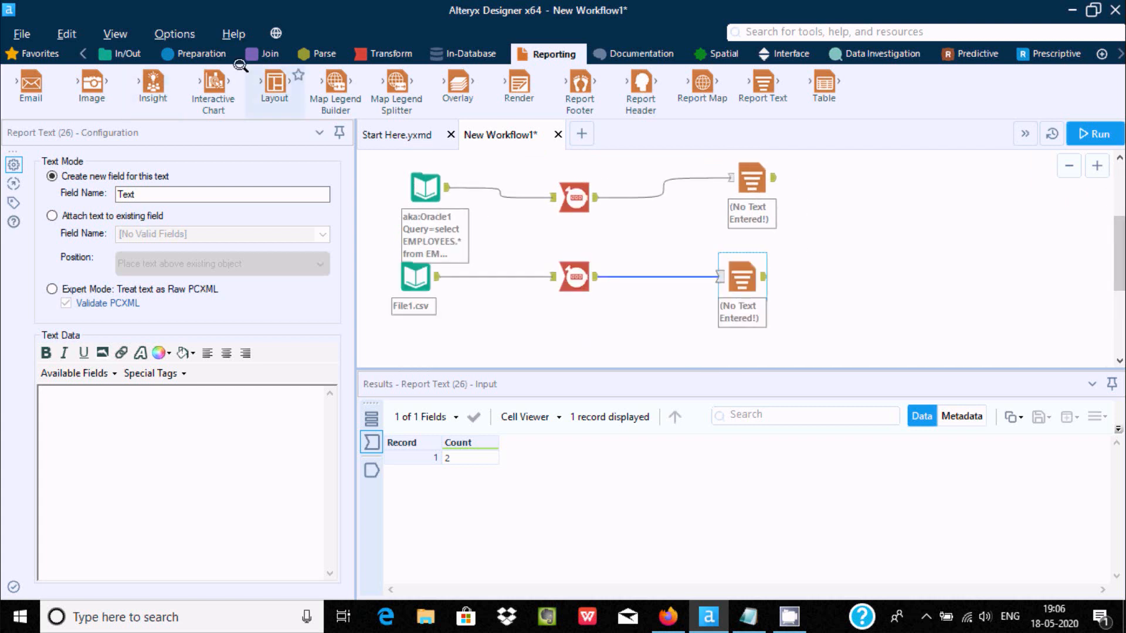
{"action": "left_click", "coordinate": [384, 54]}
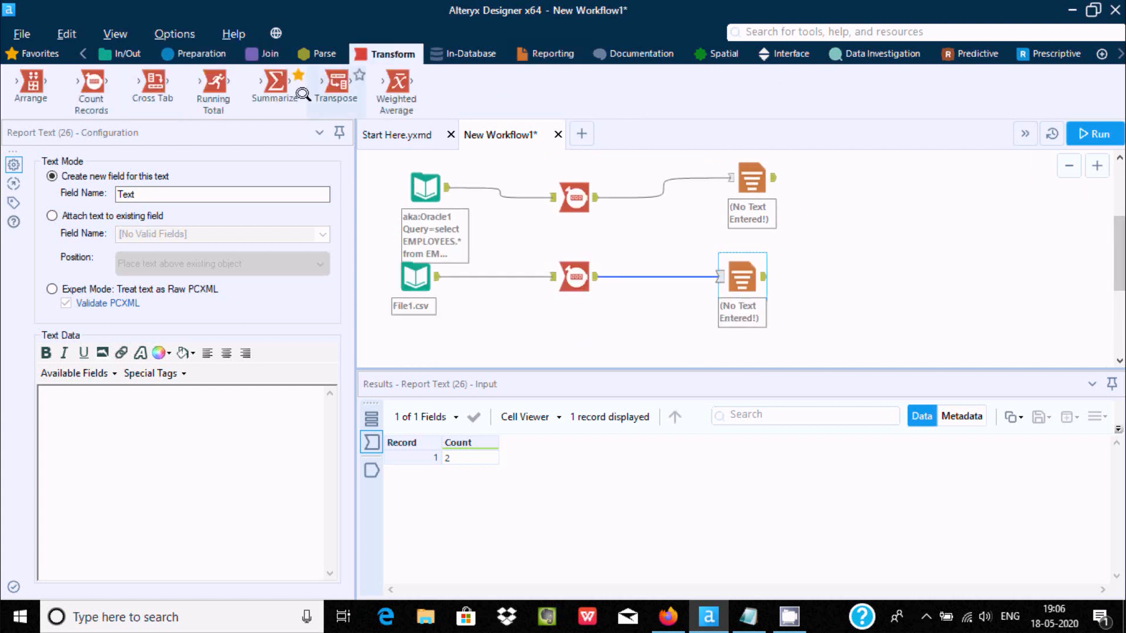